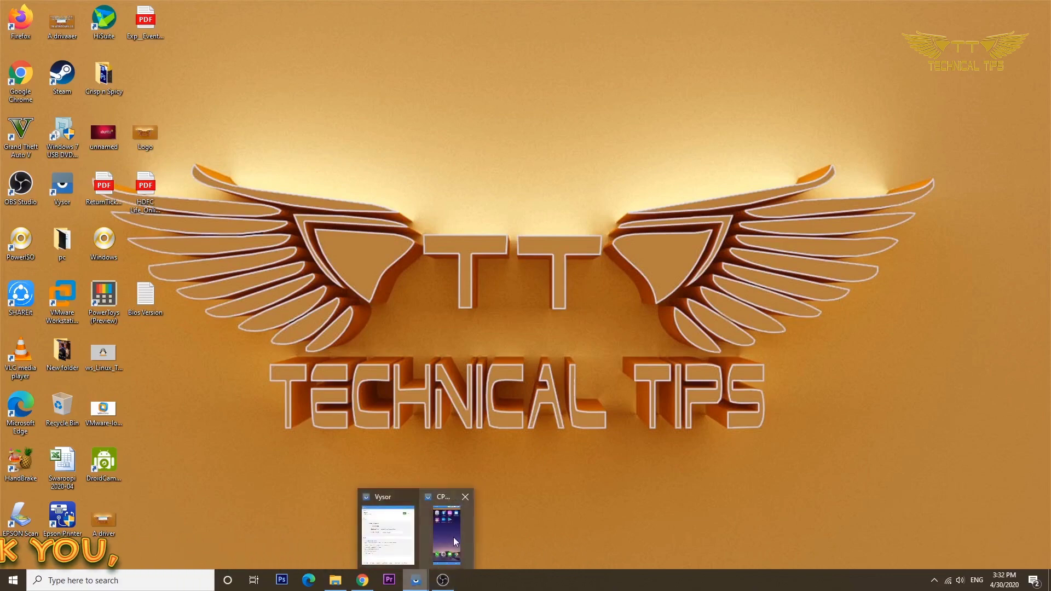
Bring up the CPH1729 Vysor mirror of the phone screen from the taskbar.
click(453, 535)
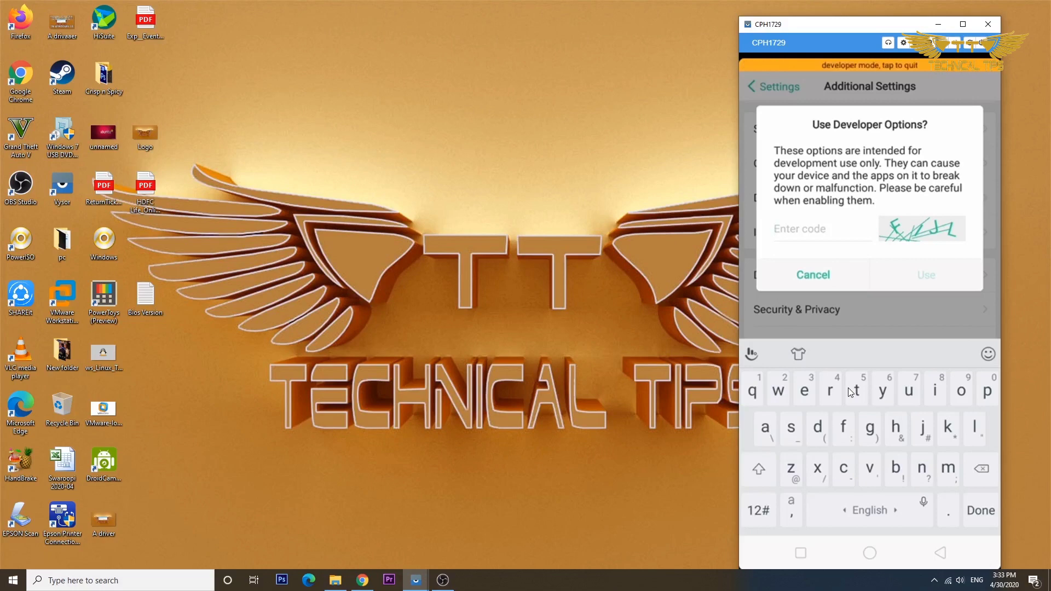
Confirm code FIJL to enable Developer Options, scroll toward USB Debugging, and select the DroidCam shortcut.
text(F)
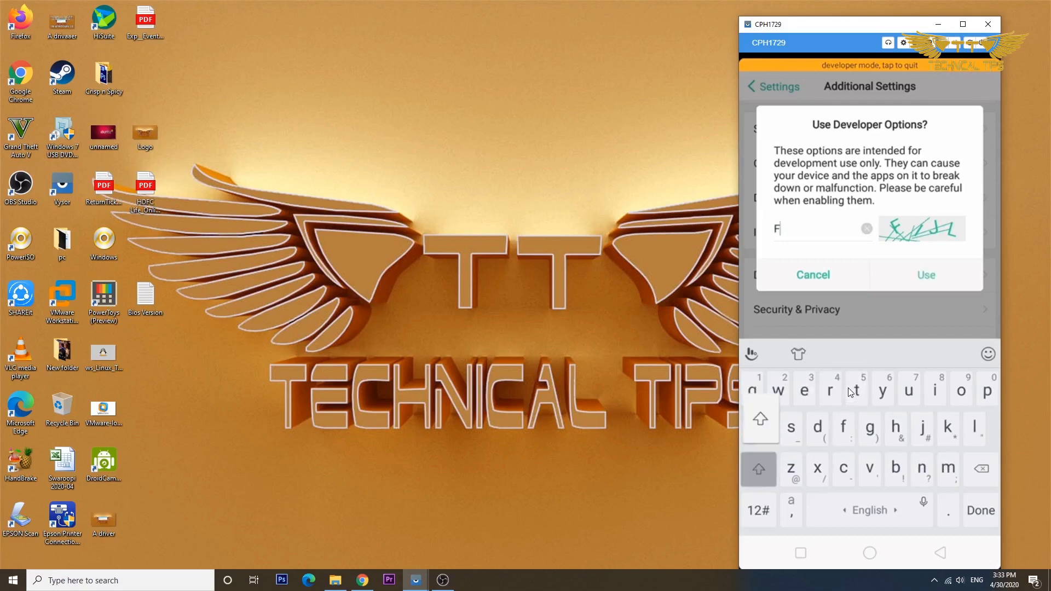
text(I)
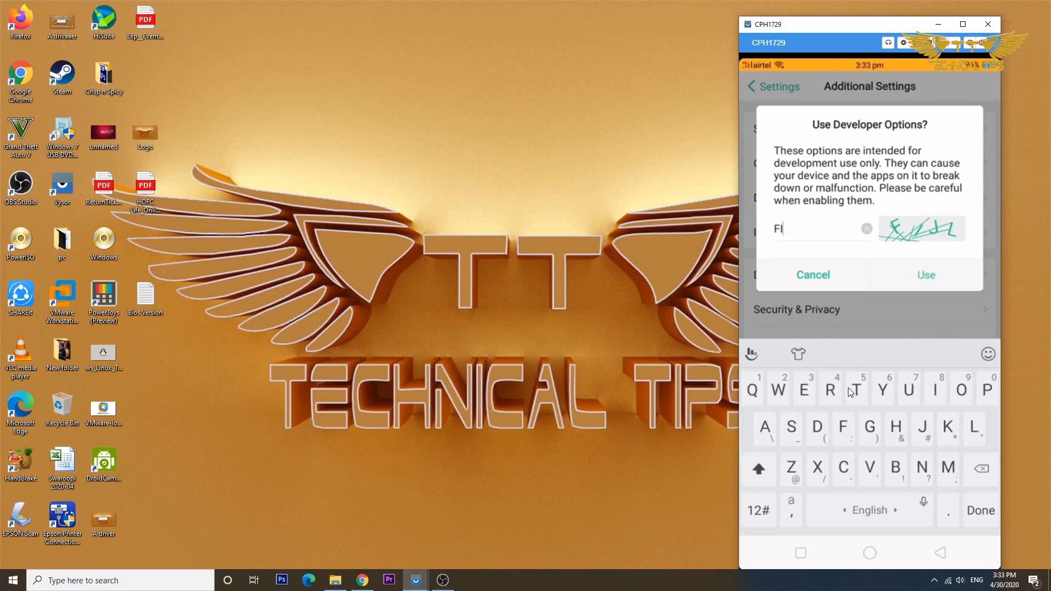
text(JL)
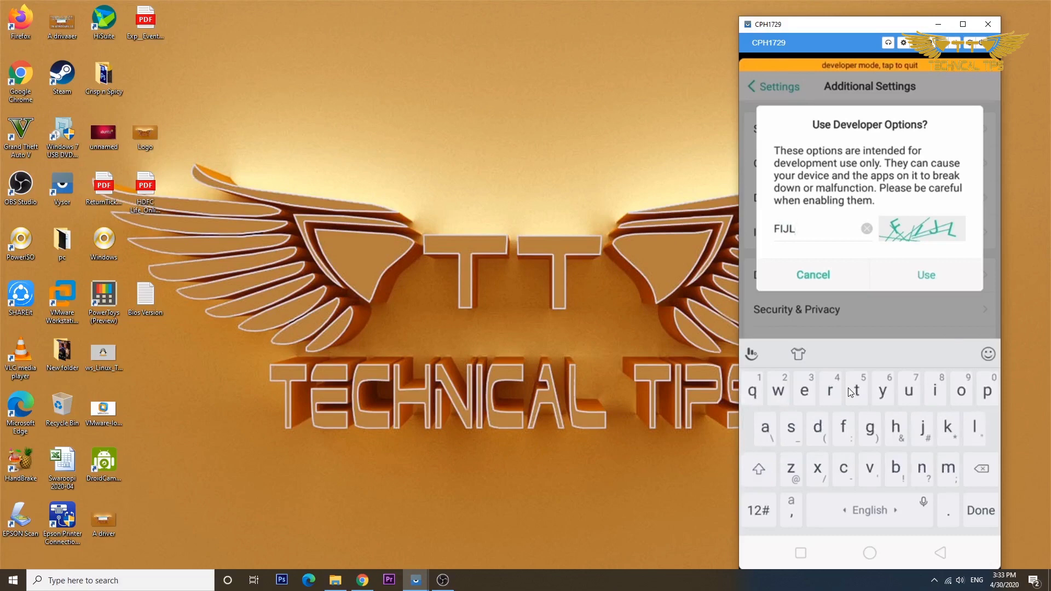
key(Return)
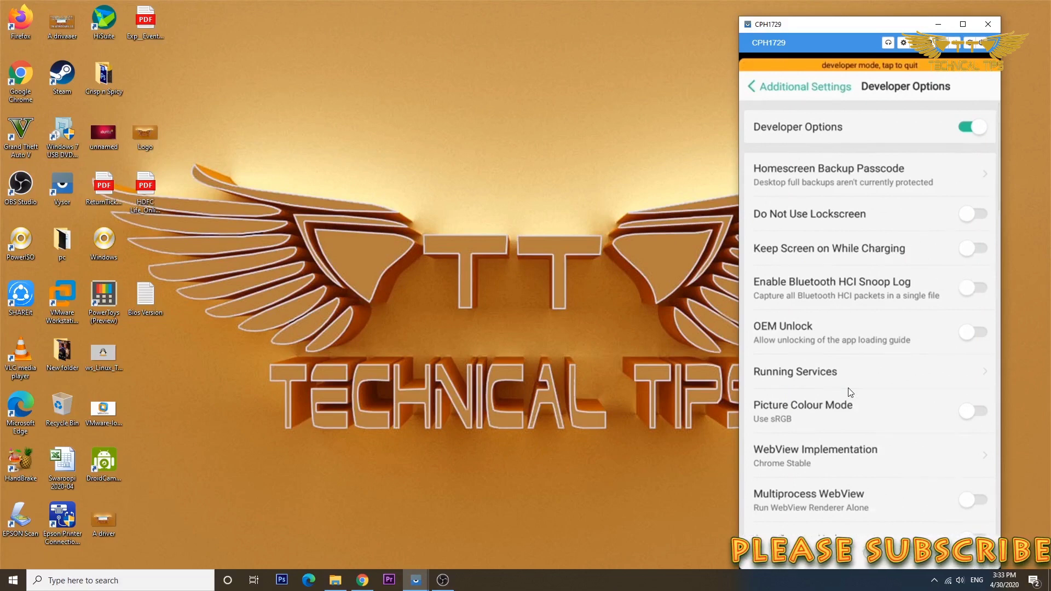
scroll(850, 392, down, 3)
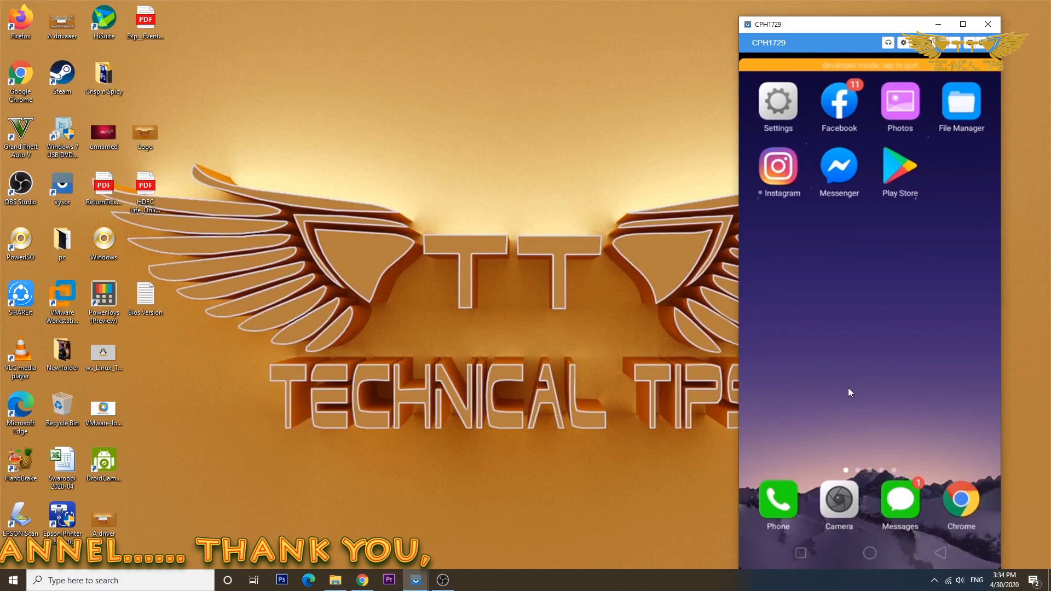
click(110, 466)
Launch DroidCam Client, reposition its window, and start streaming the phone camera over USB.
double_click(109, 466)
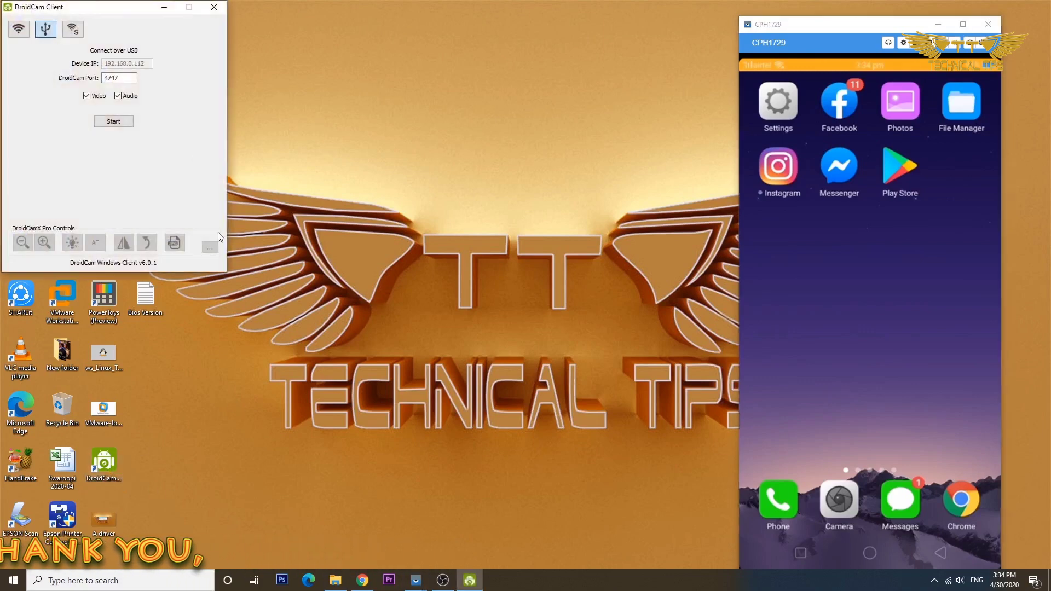
drag(112, 12, 236, 32)
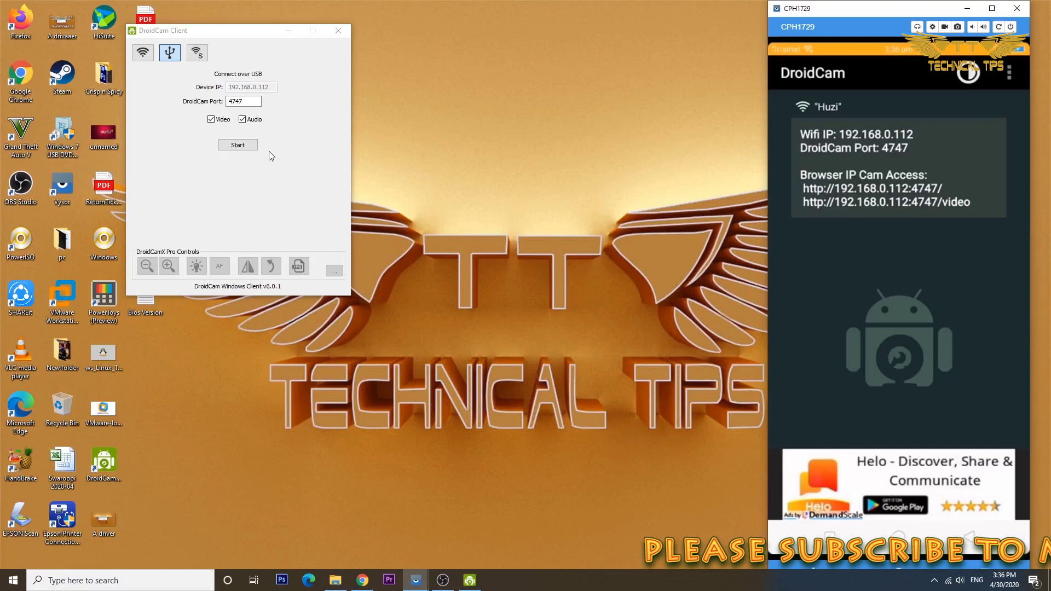
click(237, 145)
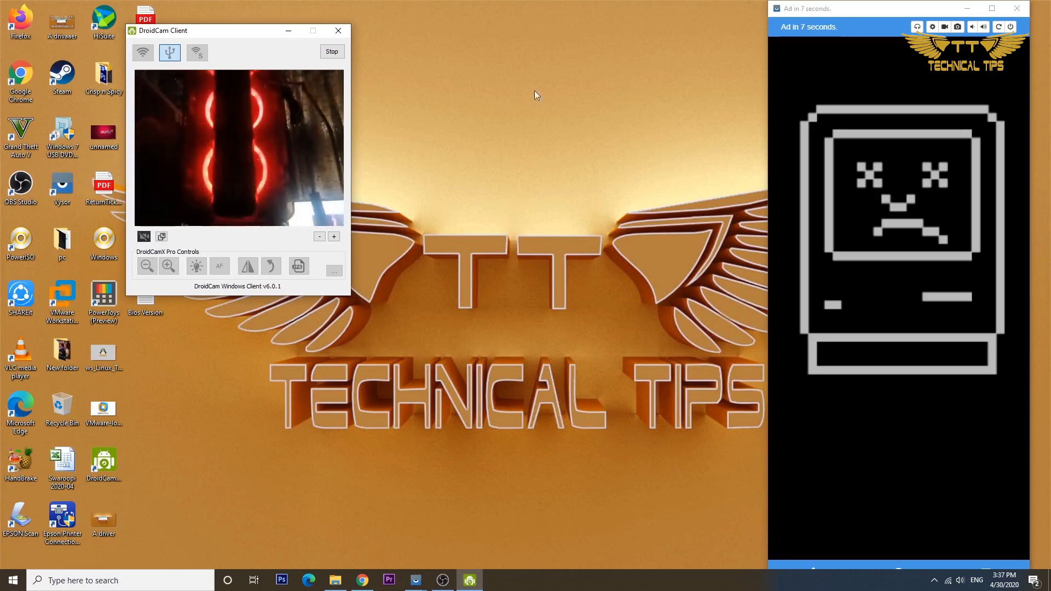
Close the DroidCam Client window and the Vysor phone mirror window.
click(339, 30)
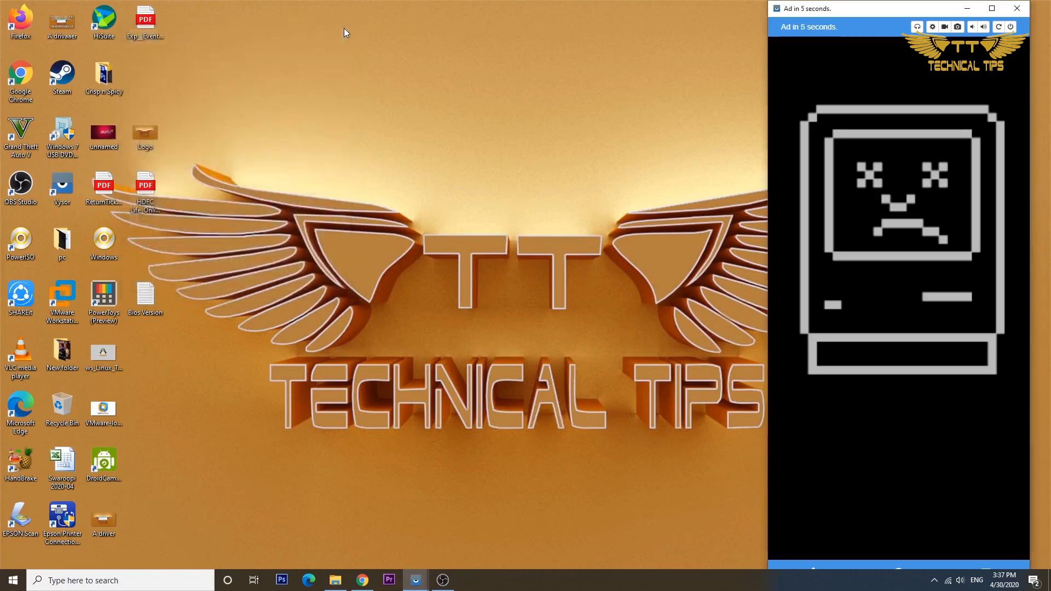
click(1020, 6)
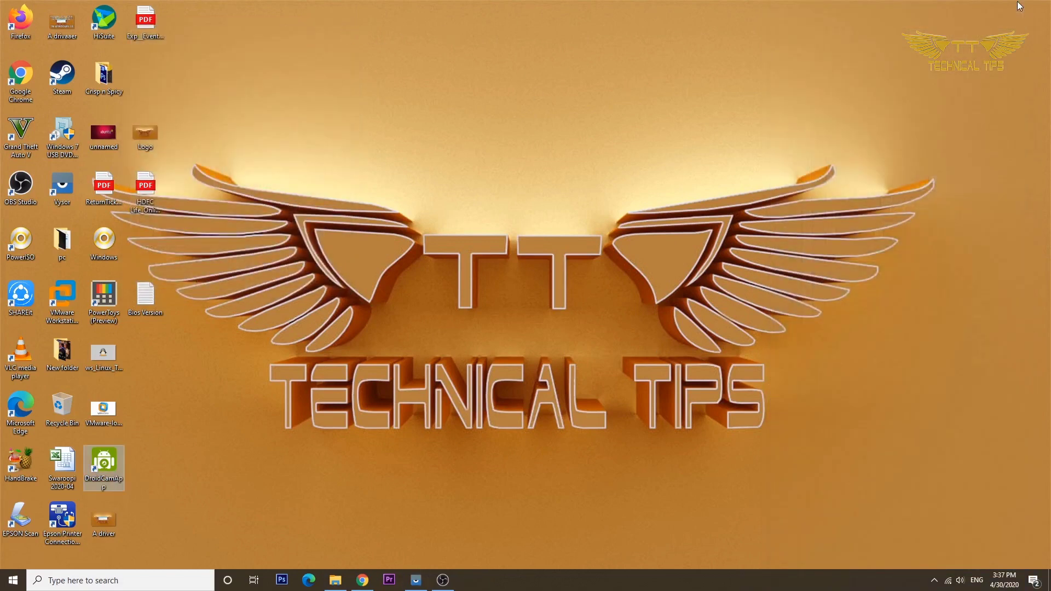